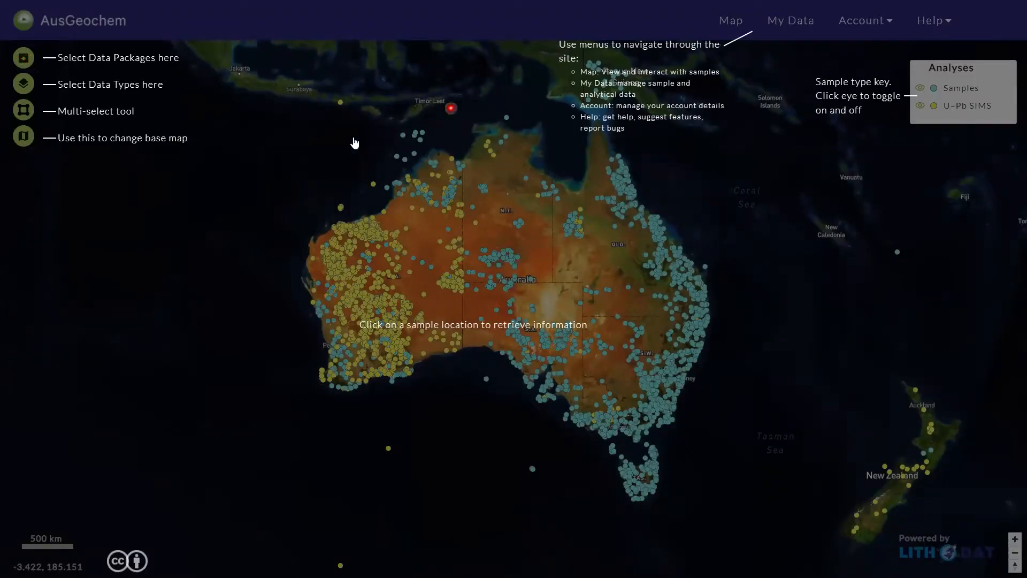
Dismiss the map's introductory guide and view the list of selectable data packages, closing it again.
click(39, 61)
click(27, 61)
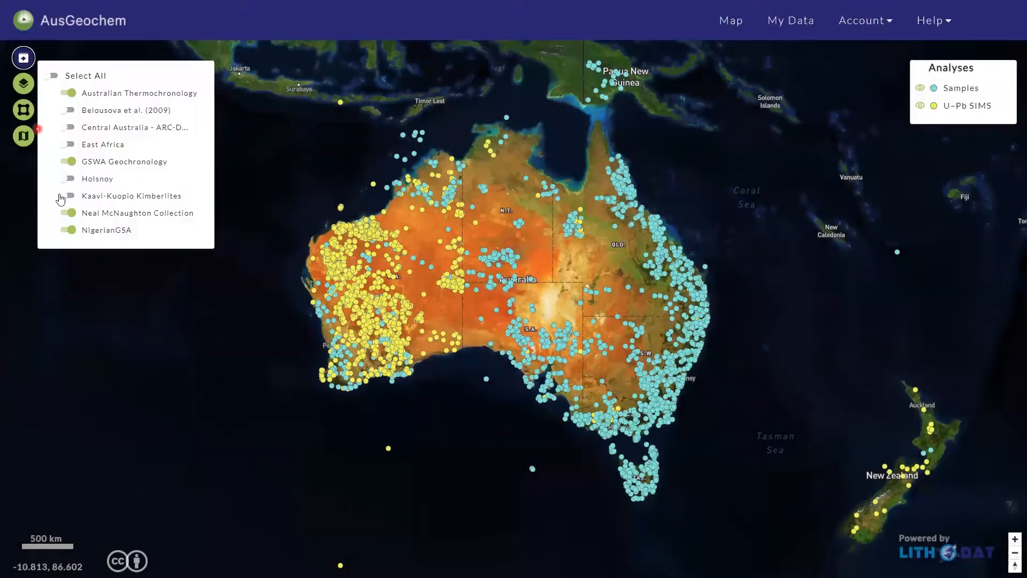
click(23, 60)
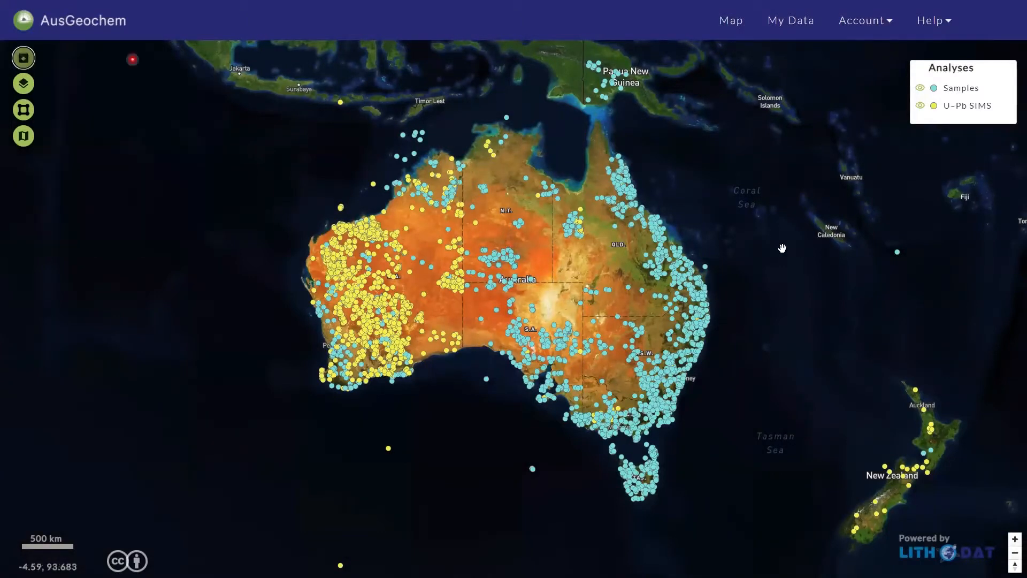
Go to the personal data area and expand the Packages group to show the data packages.
click(790, 22)
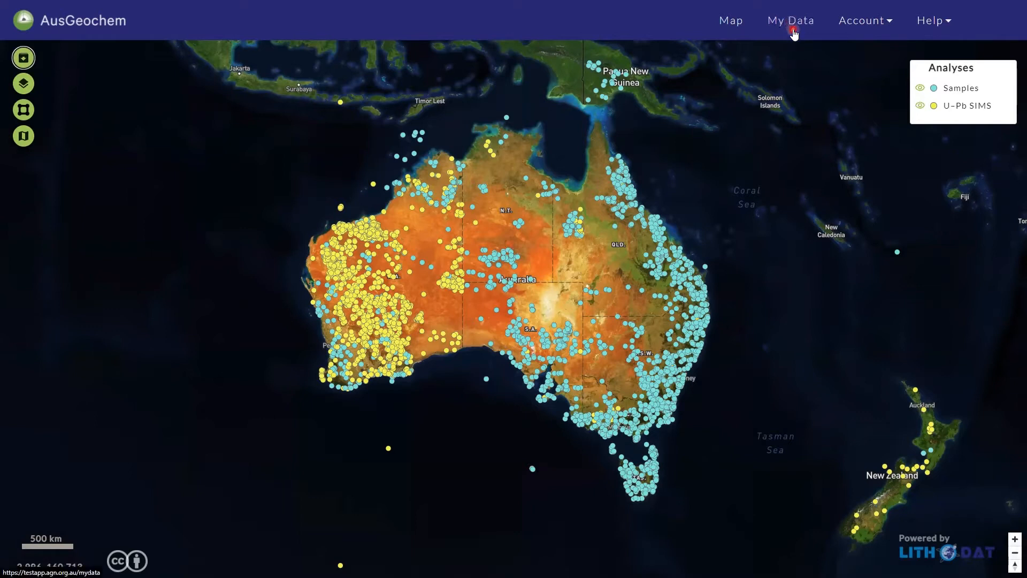
click(797, 23)
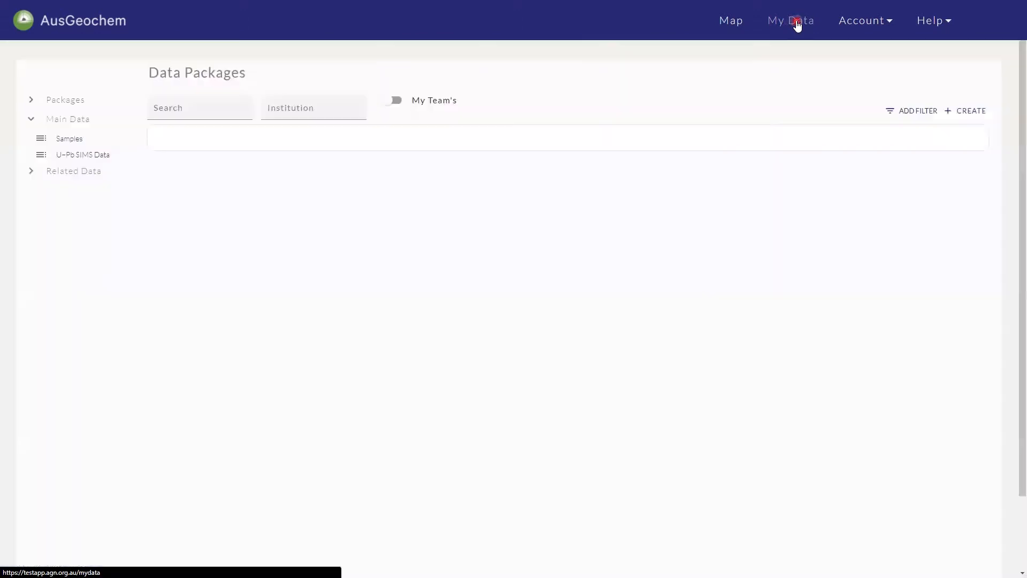
click(69, 100)
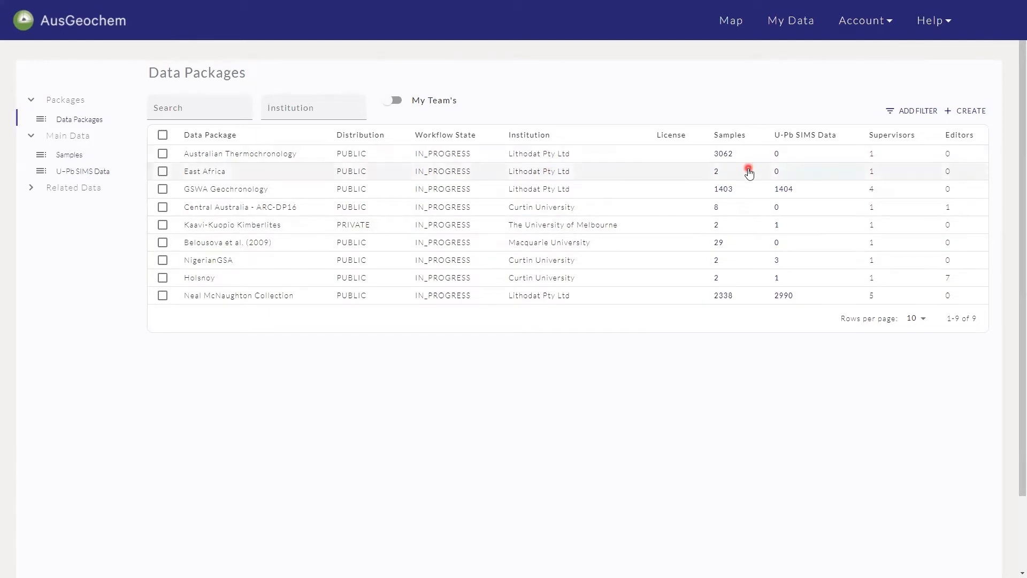
Create a data package named ARC-DP2022 with the description "ARC DP - Kimberlites in Finland".
click(973, 113)
click(186, 152)
click(187, 152)
click(200, 177)
click(484, 176)
text(ARC D-P)
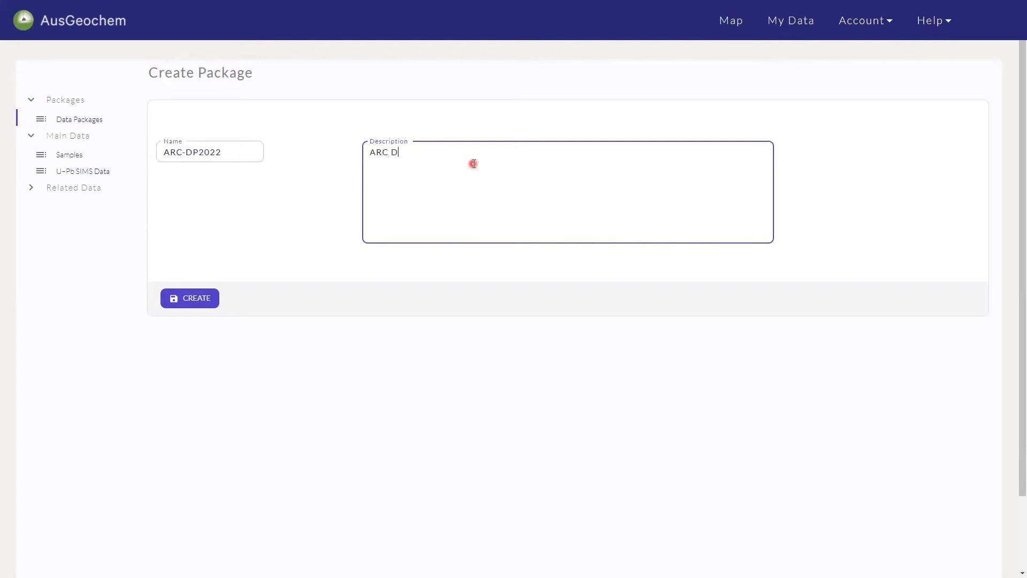
key(BackSpace)
key(BackSpace)
text(P - Kimberlites in Finland)
click(186, 298)
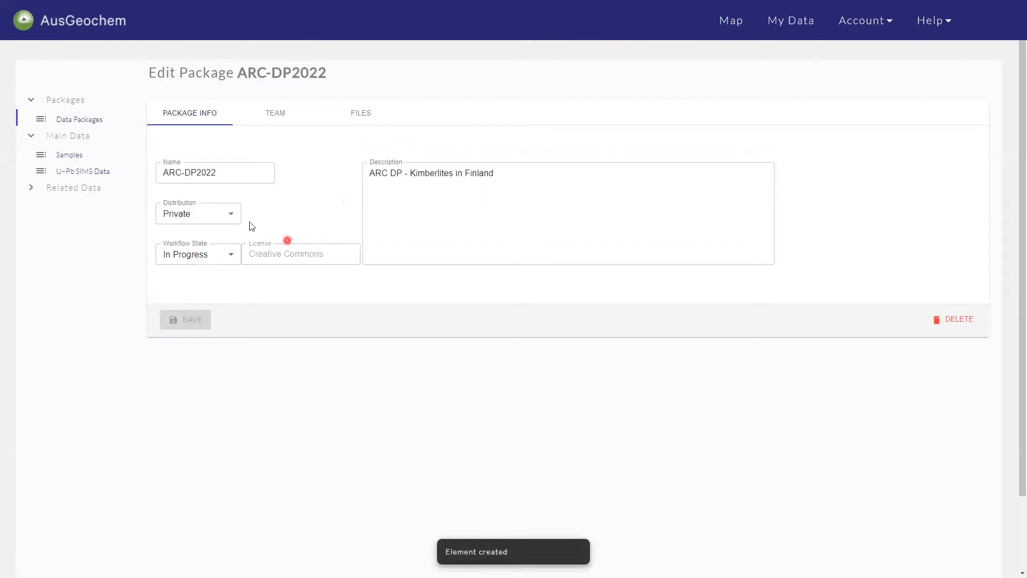
Try the Public distribution option for the package and return it to Private.
click(232, 220)
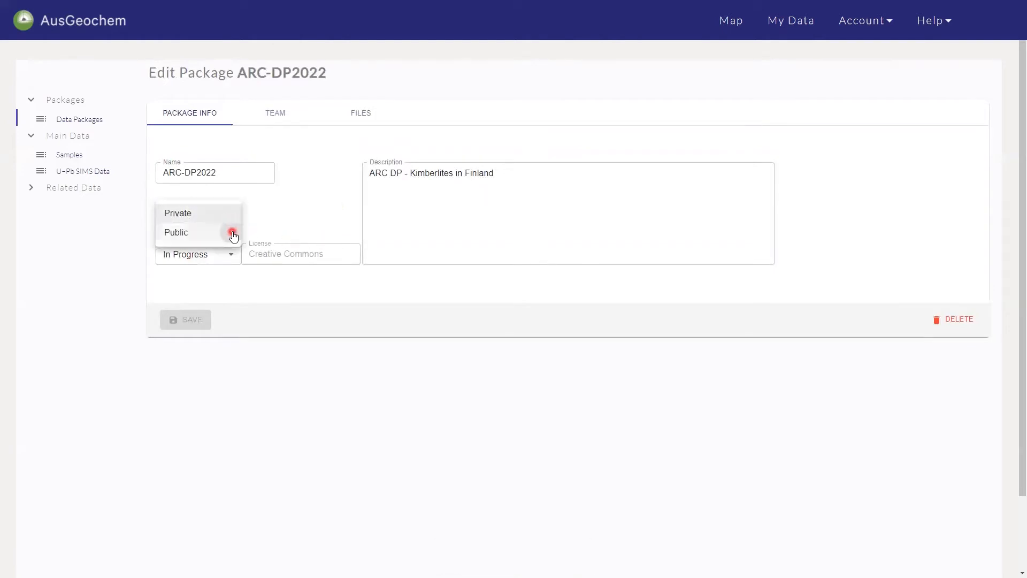
click(229, 231)
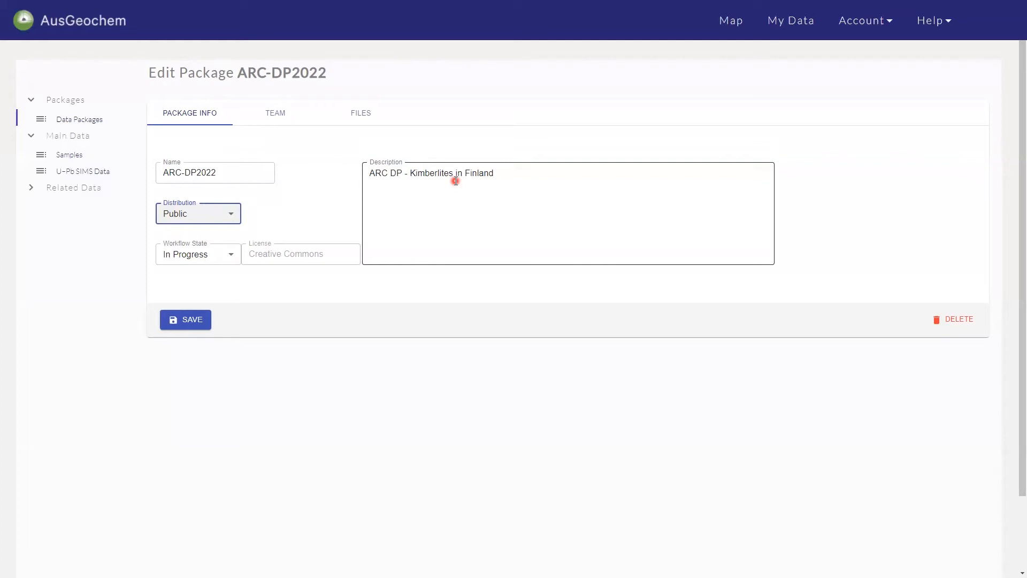
click(201, 214)
click(199, 195)
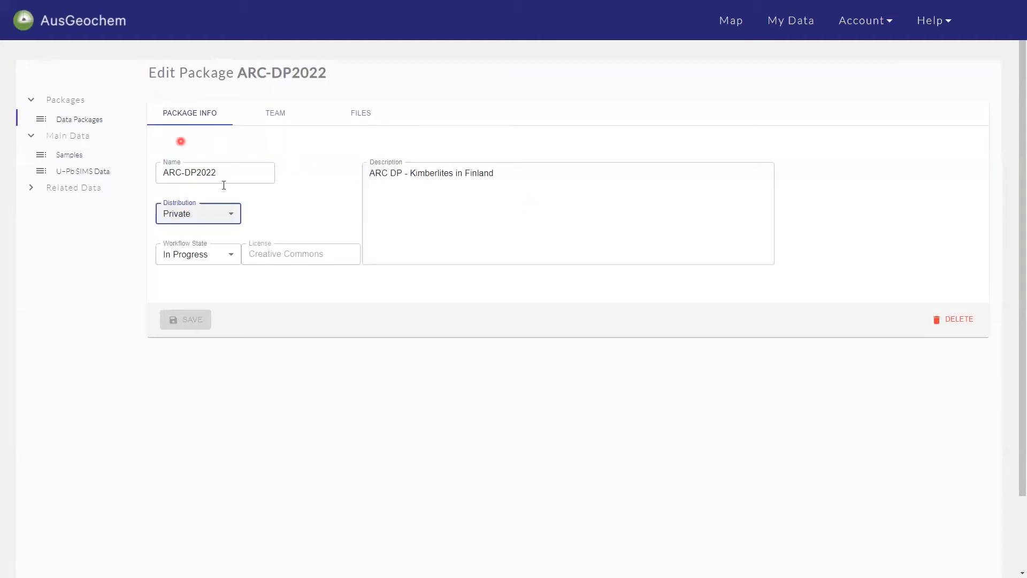
Set the package's distribution to Public and its workflow state to Finished without saving.
click(234, 215)
click(220, 232)
click(220, 253)
click(206, 275)
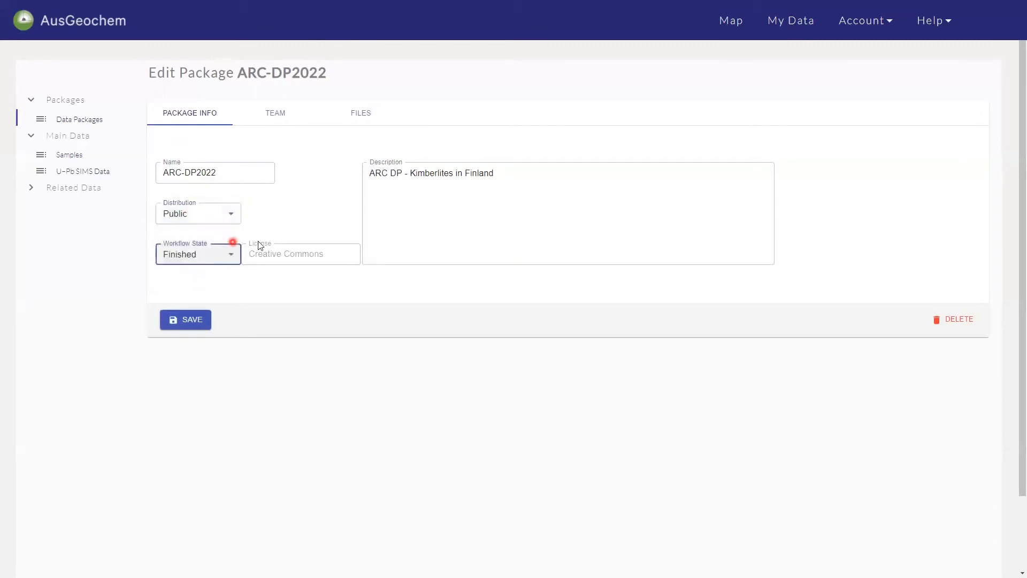
Revert the package's distribution to Private and its workflow state to In Progress.
click(234, 220)
click(220, 199)
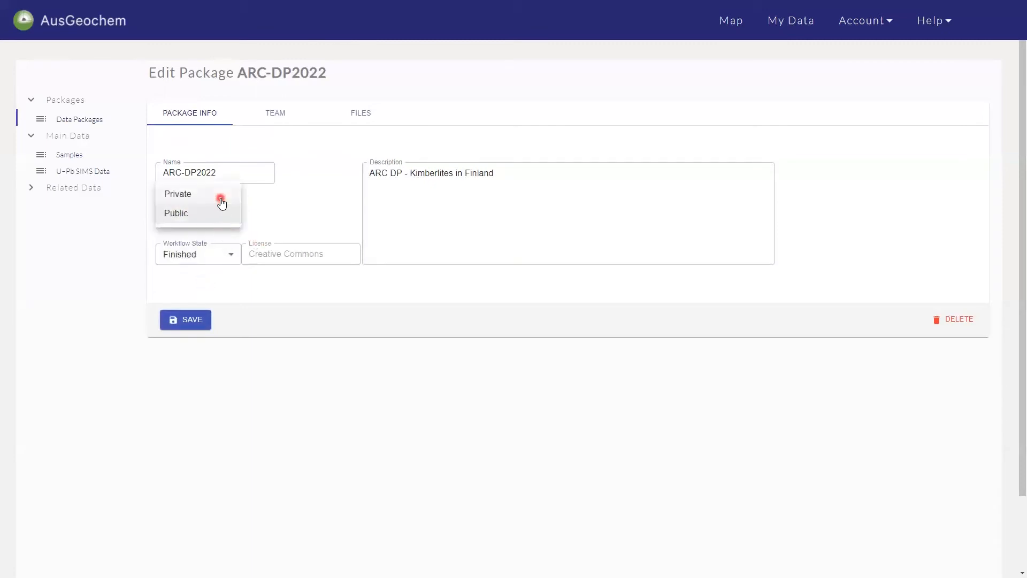
click(200, 262)
click(203, 235)
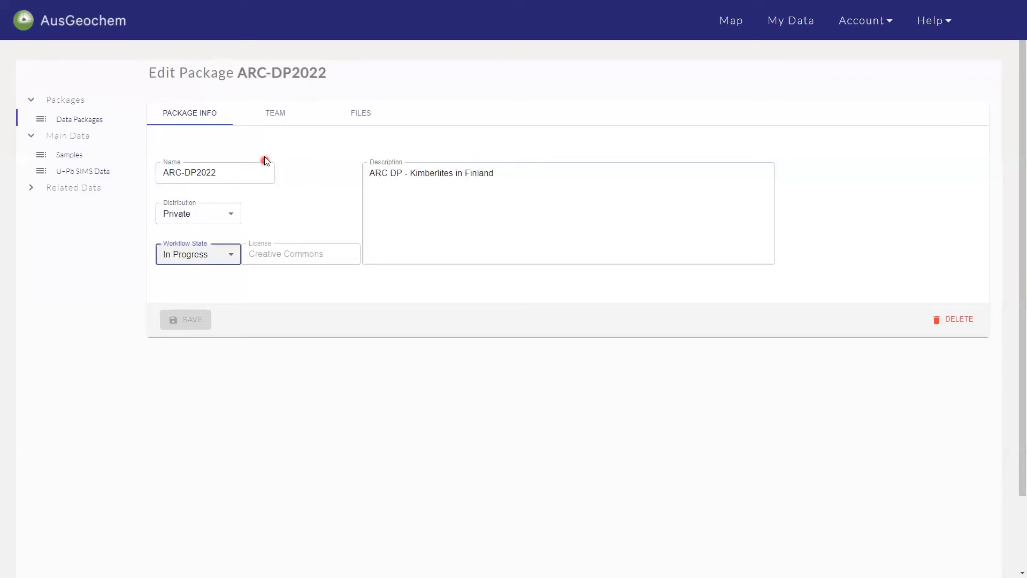
Add a second supervisor from the list of users to the package's team and save the addition.
click(277, 114)
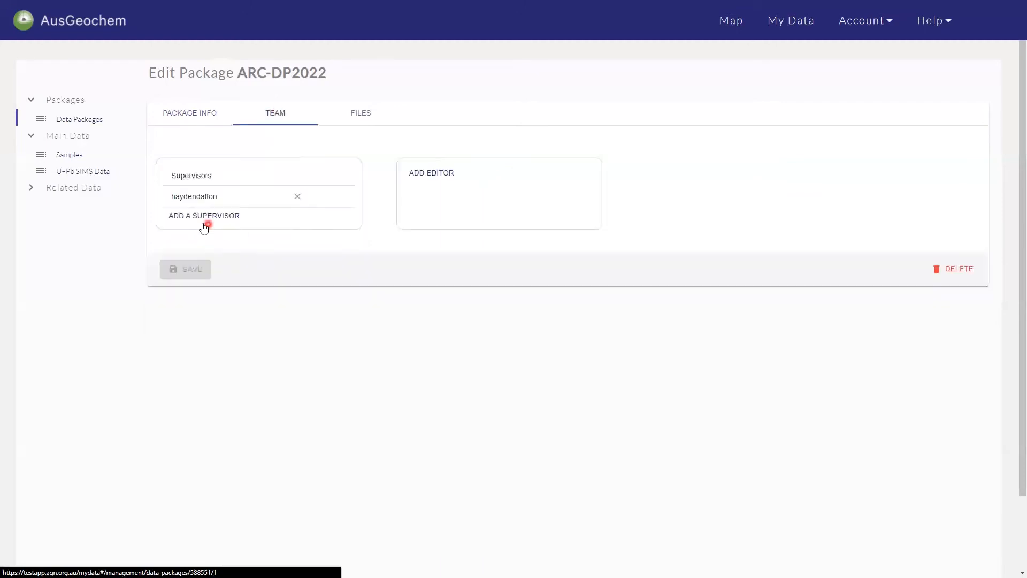
click(209, 219)
click(226, 127)
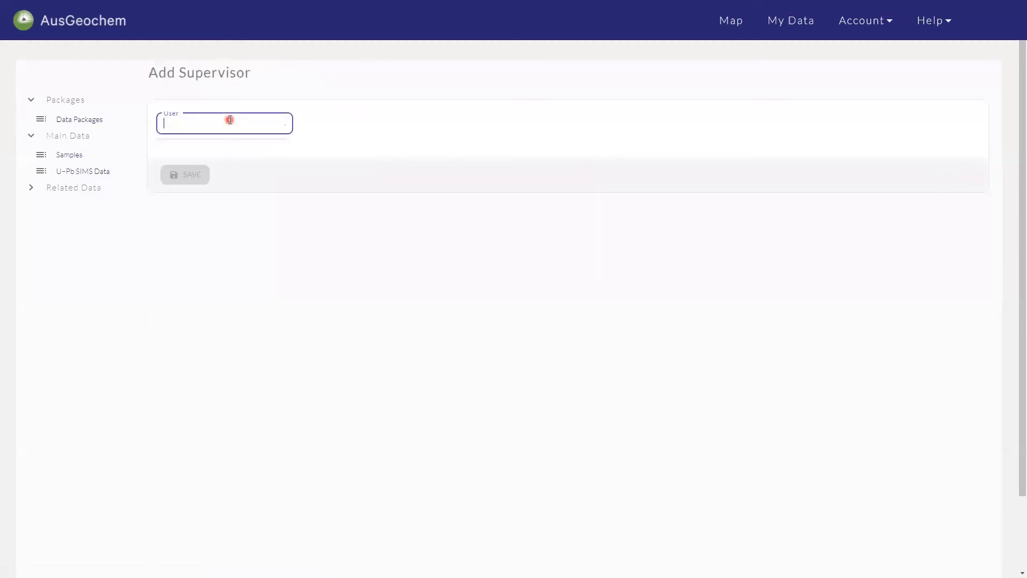
click(207, 168)
click(201, 172)
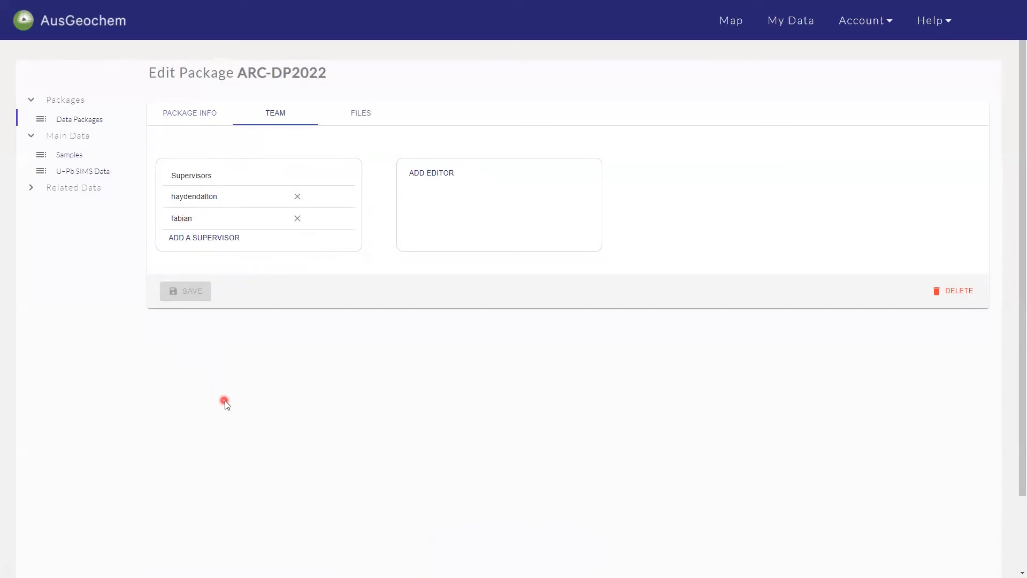
Add an editor to the package's team, picking the person from the list of users.
click(446, 178)
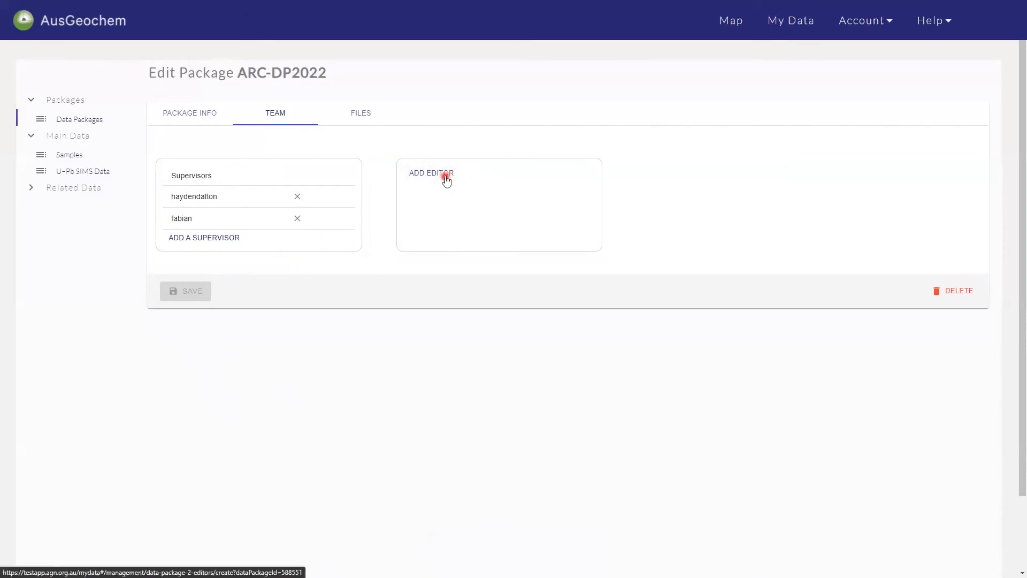
click(446, 175)
click(192, 122)
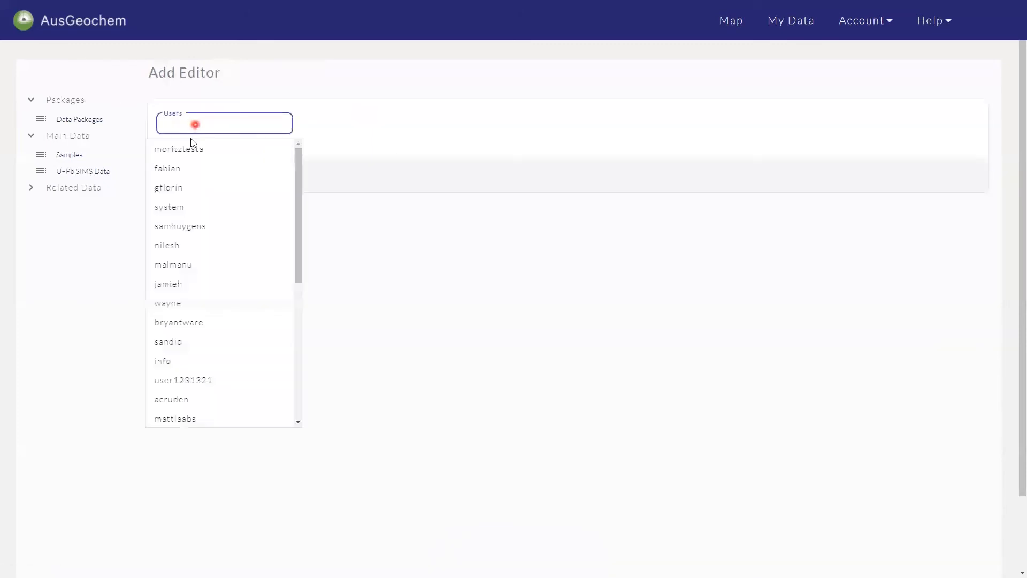
click(177, 303)
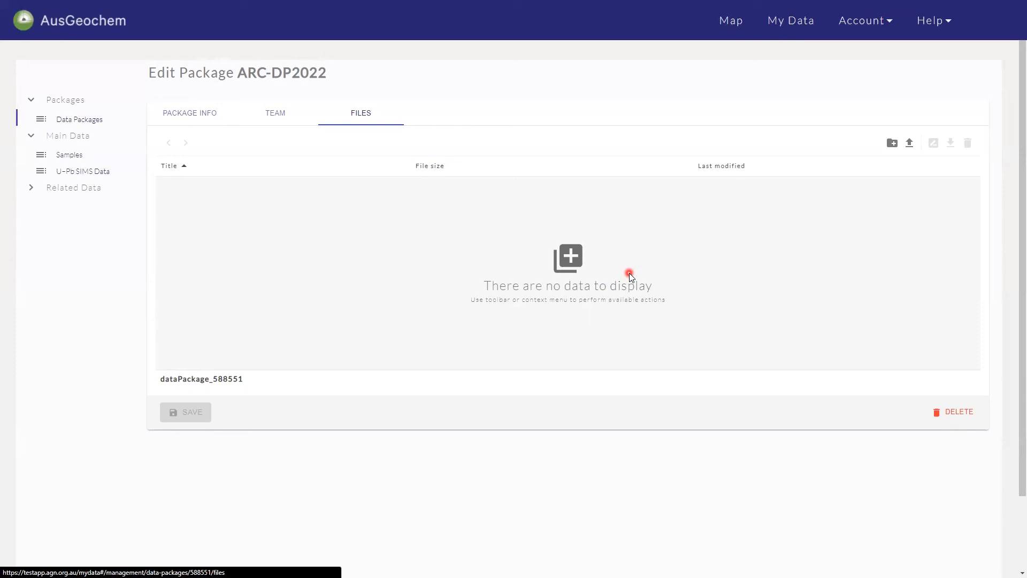
Set the ARC-DP2022 package's workflow state to Finished and its distribution to Public, and save the changes.
click(176, 117)
click(206, 256)
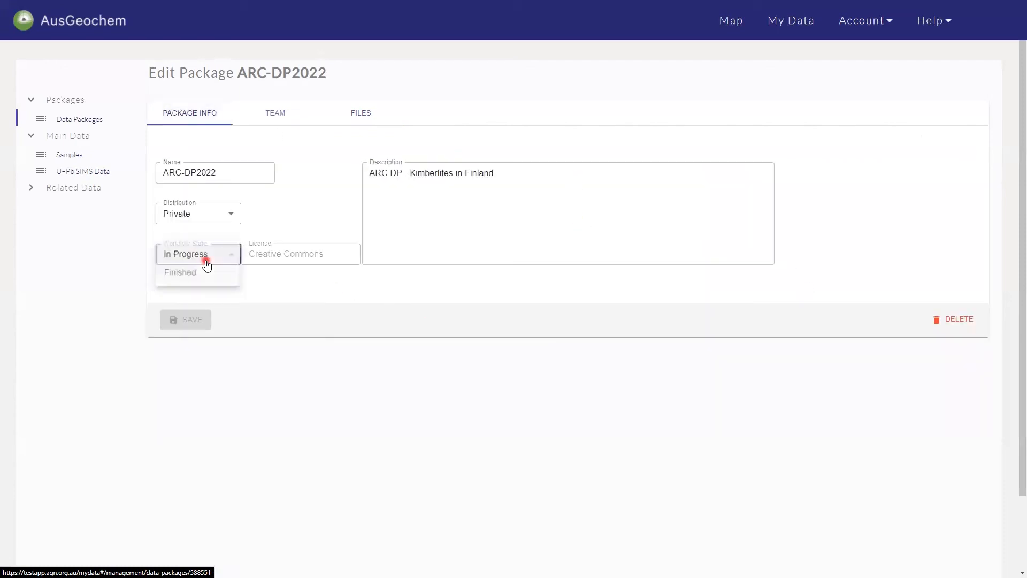
click(202, 273)
click(213, 215)
click(207, 234)
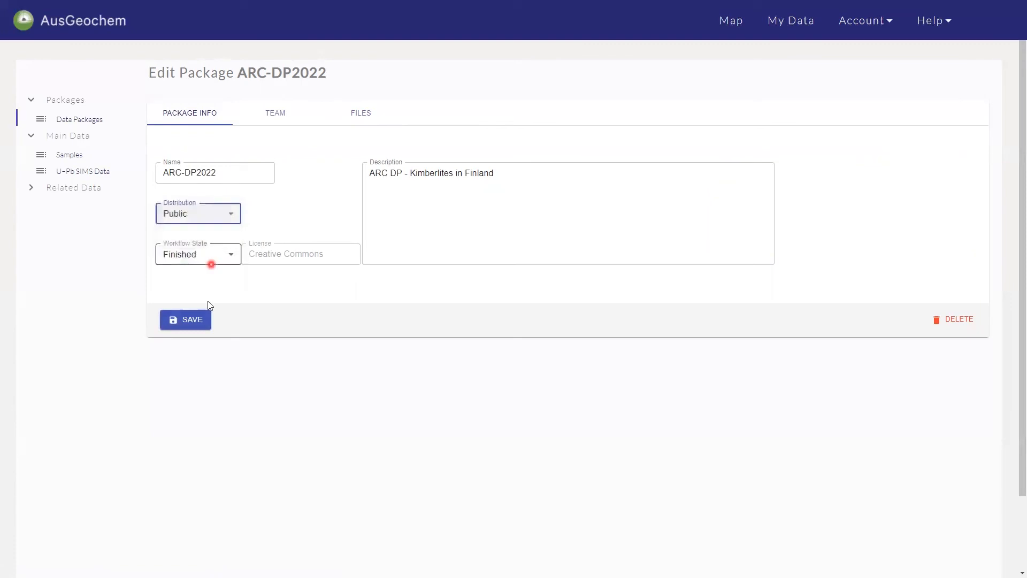
click(191, 323)
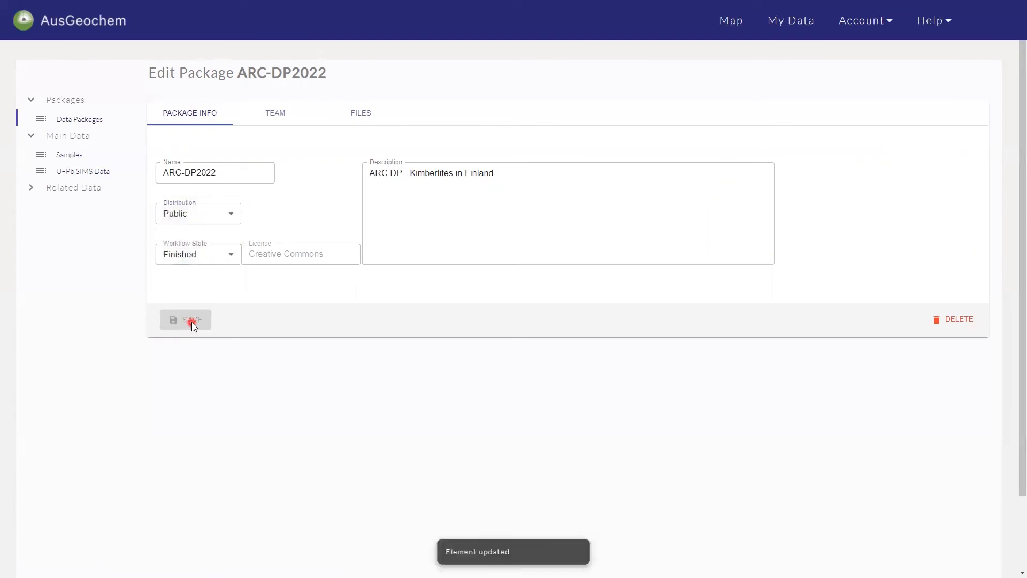
Review the data packages list with and without the My Team's filter, and view the additional filter options.
click(71, 120)
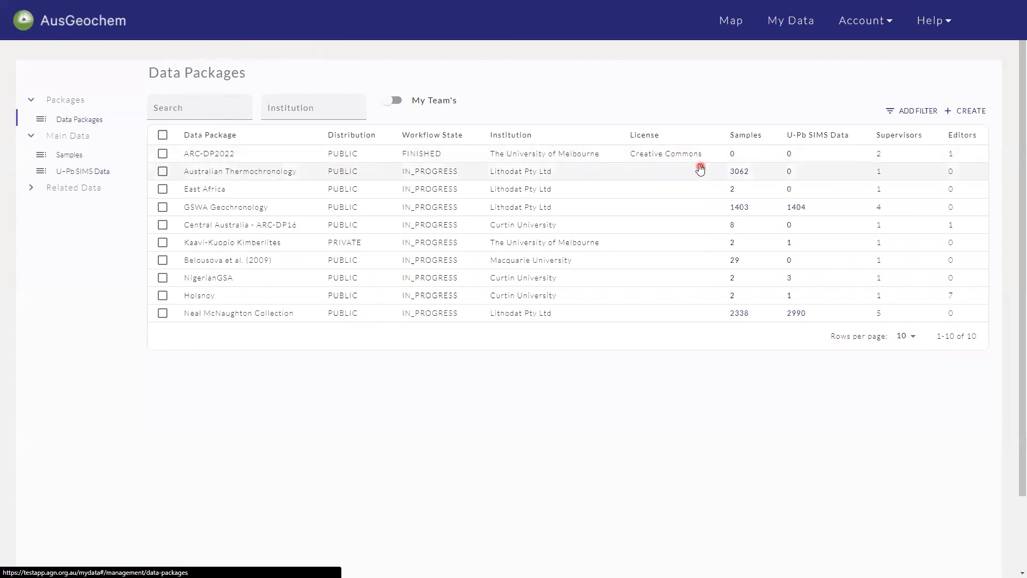
click(395, 104)
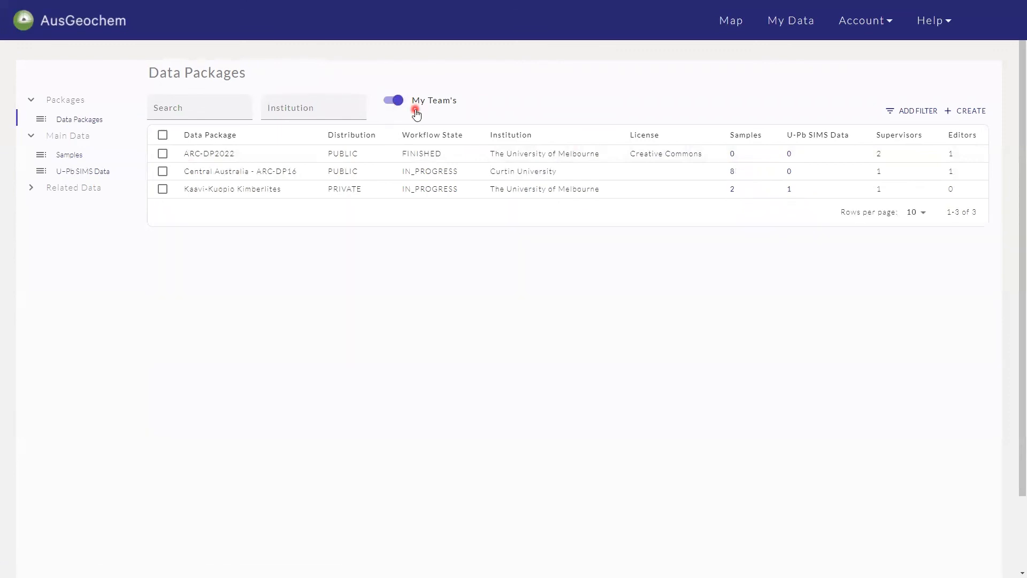
click(394, 101)
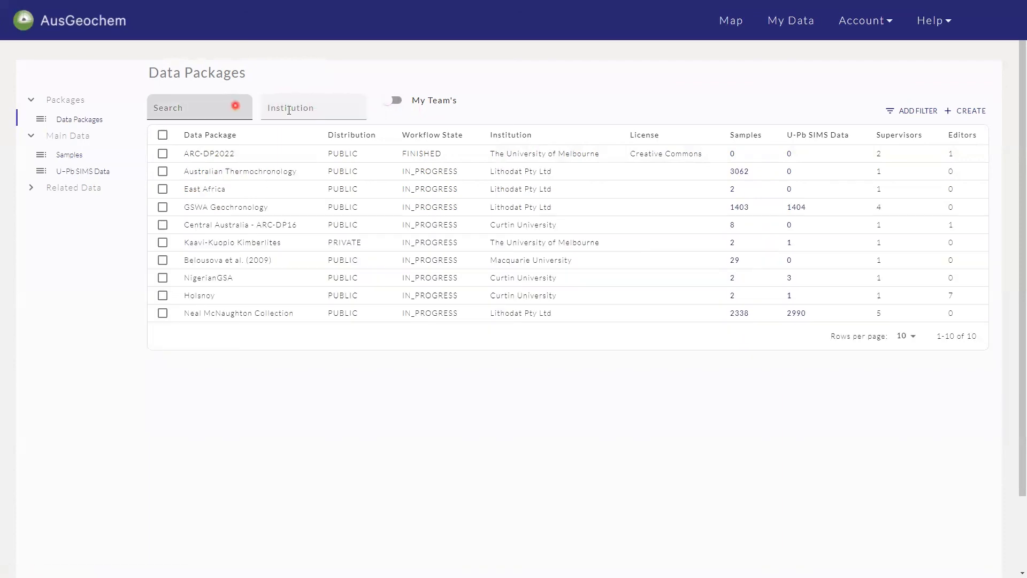
click(894, 110)
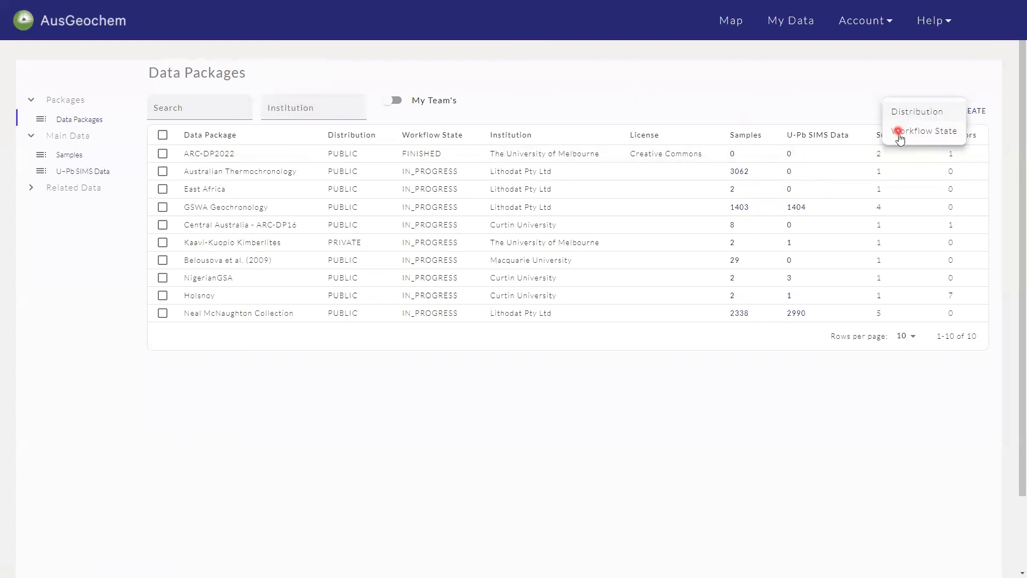
click(834, 100)
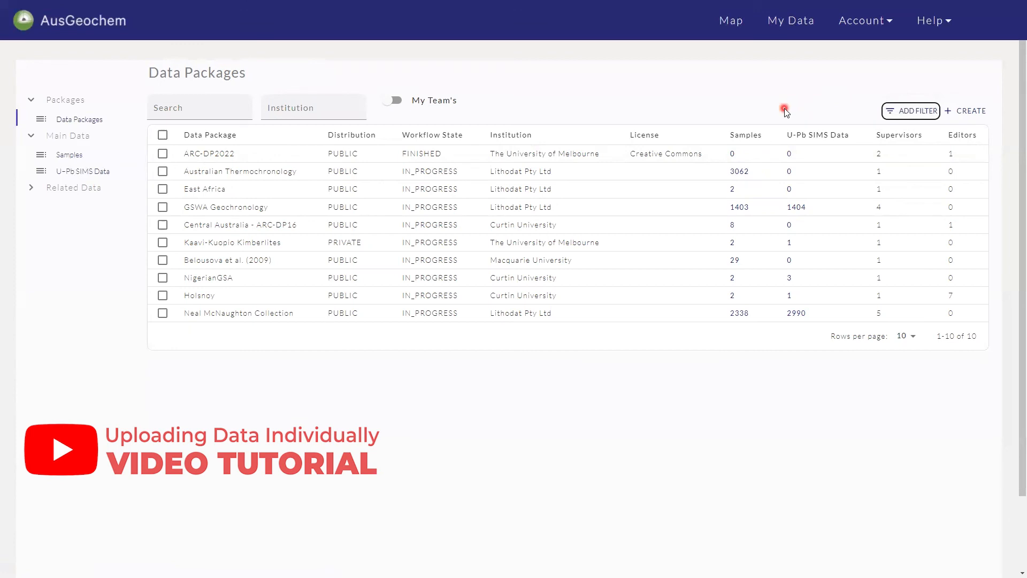